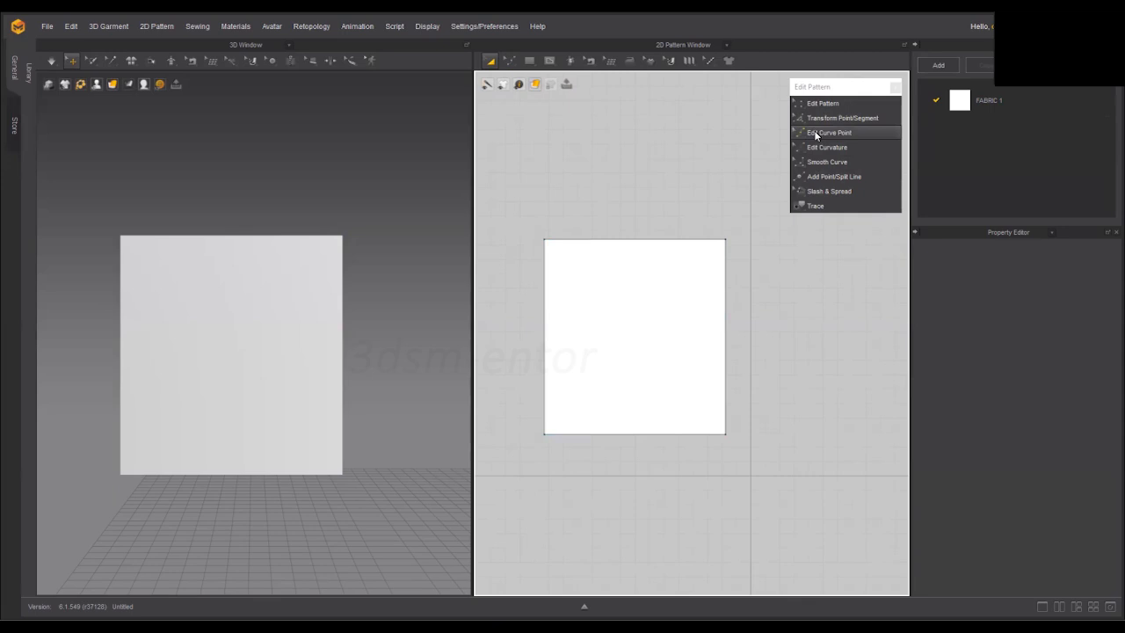
- Pull the square pattern's upper-left corner outward, up and to the left, with Edit Curve Point
left_click(815, 133)
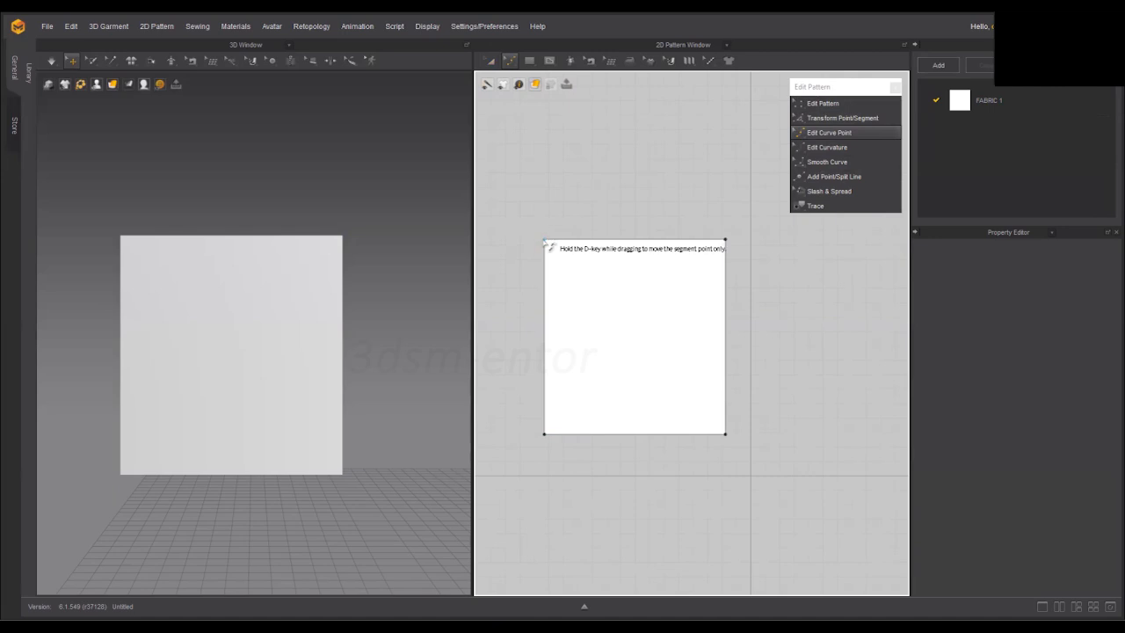
left_click_drag(549, 244, 534, 210)
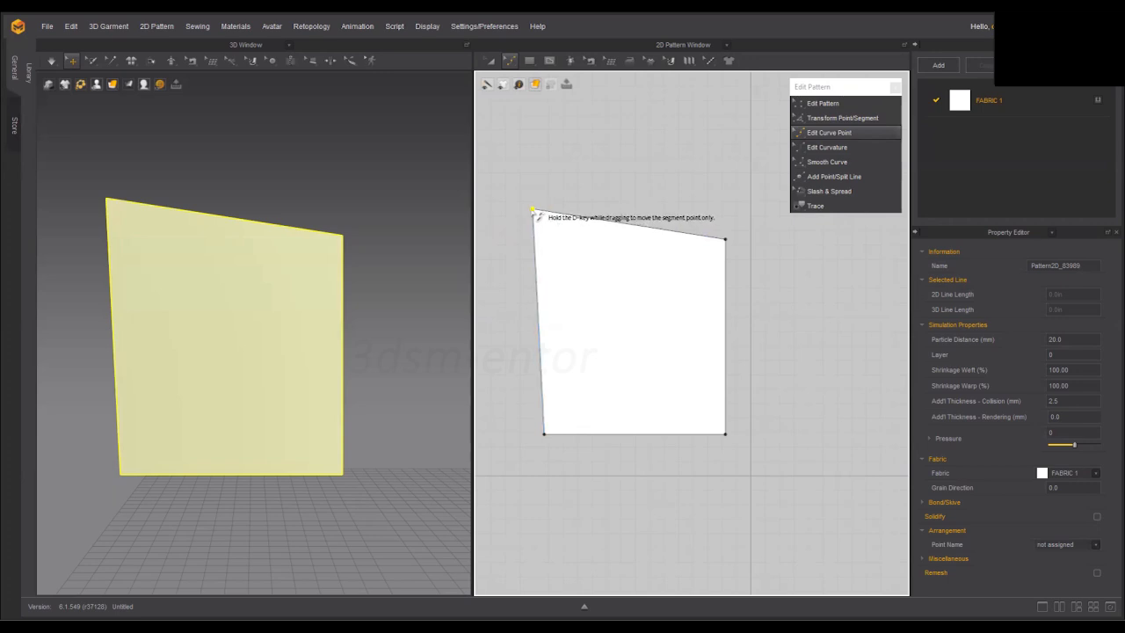
- Try bending the left and top edges with the upper-left corner's curve handles, and undo those bends
left_click_drag(532, 211, 503, 257)
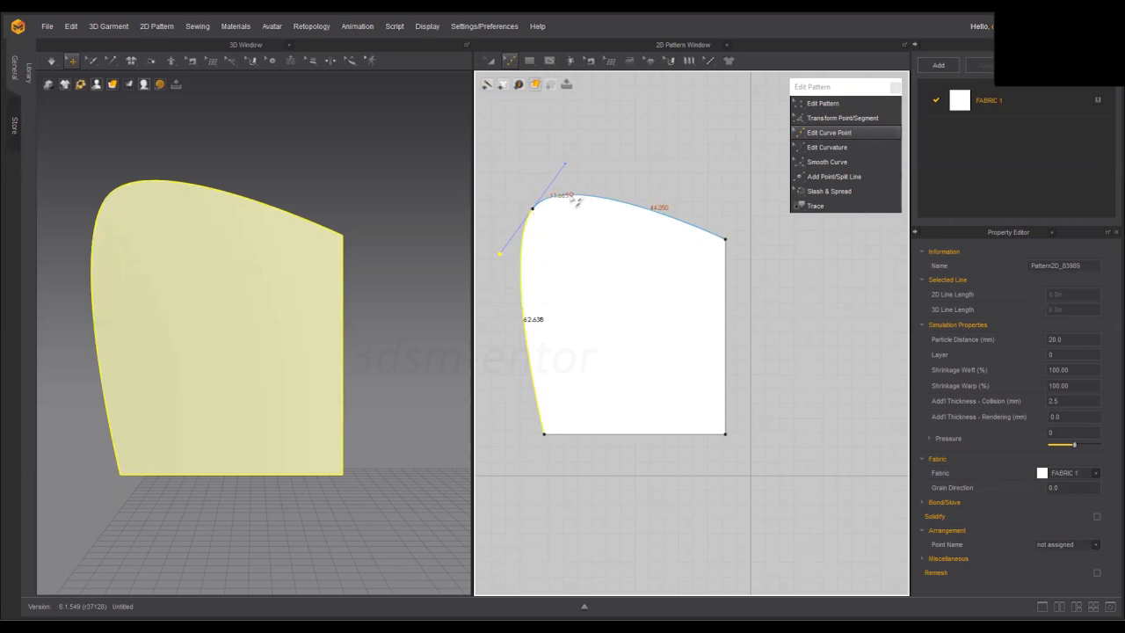
left_click(531, 233)
mouse_move(566, 165)
left_mouse_down()
mouse_move(567, 209)
mouse_move(580, 164)
mouse_move(572, 240)
mouse_move(579, 164)
mouse_move(576, 173)
left_mouse_up()
key("ctrl+z")
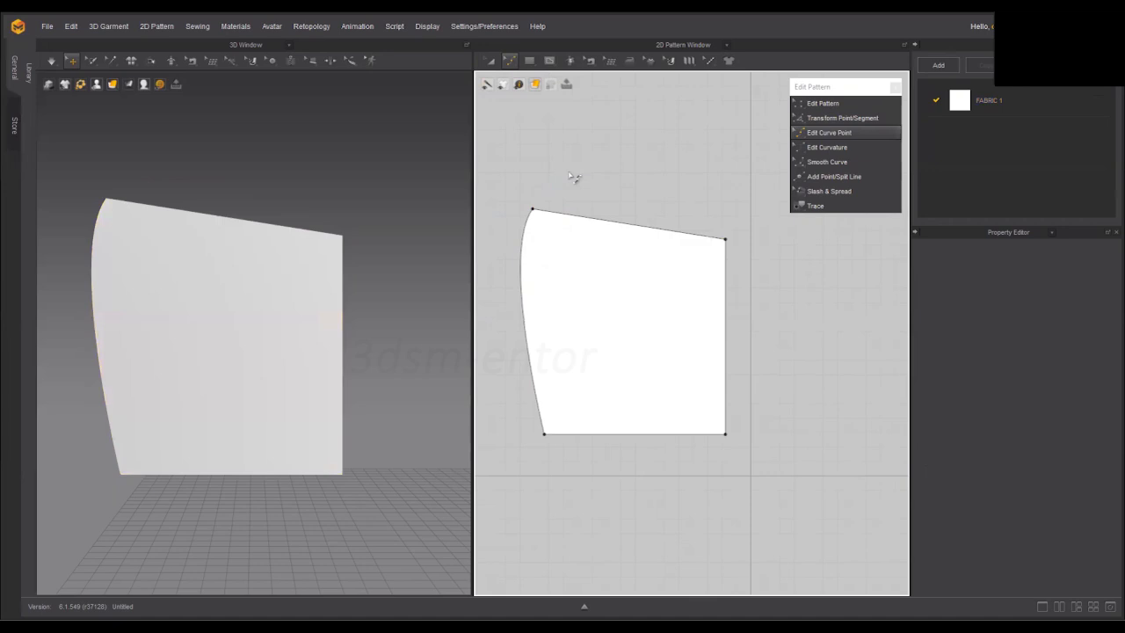
left_click(540, 209)
left_click_drag(501, 253, 569, 276)
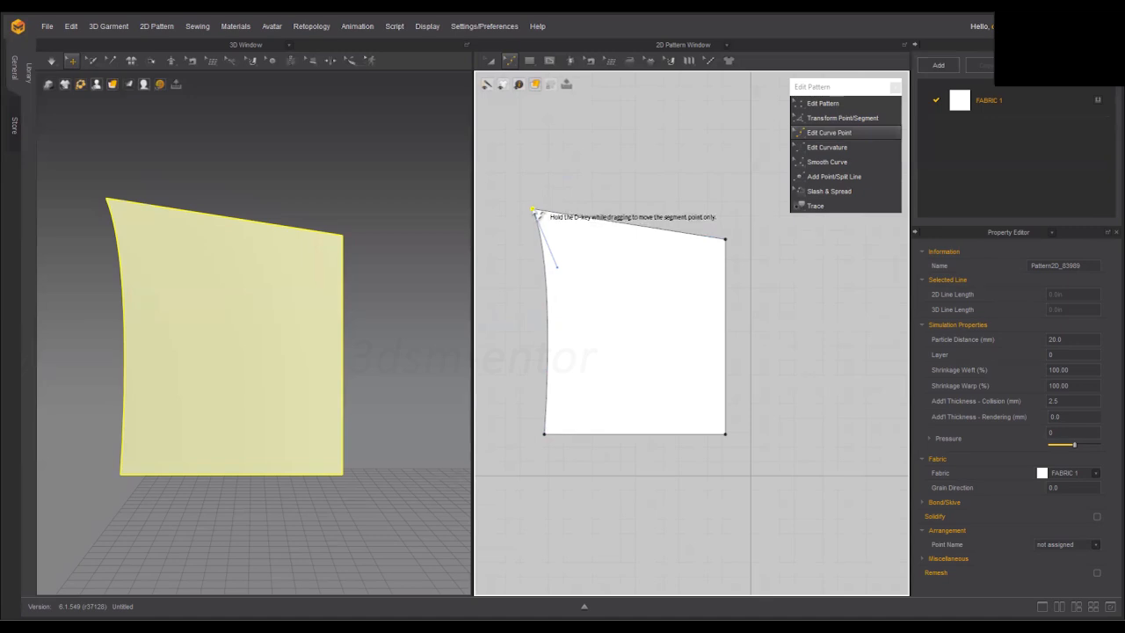
key("ctrl+z")
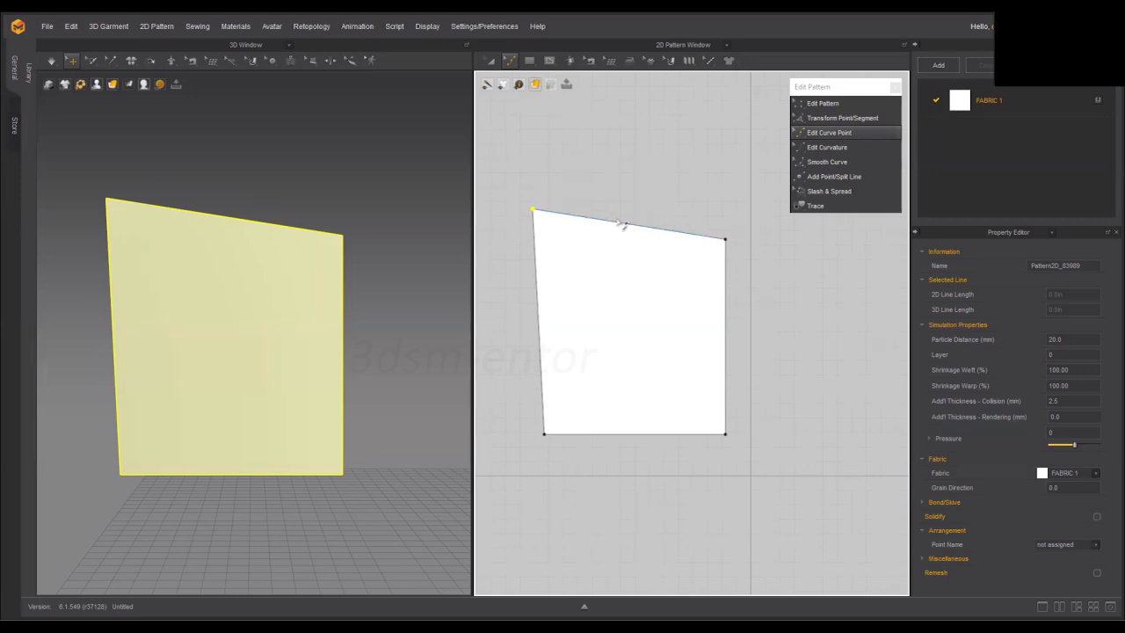
- Arch the pattern's top edge upward with a curve point and bend its bottom edge inward into a concave curve
left_click_drag(617, 223, 615, 159)
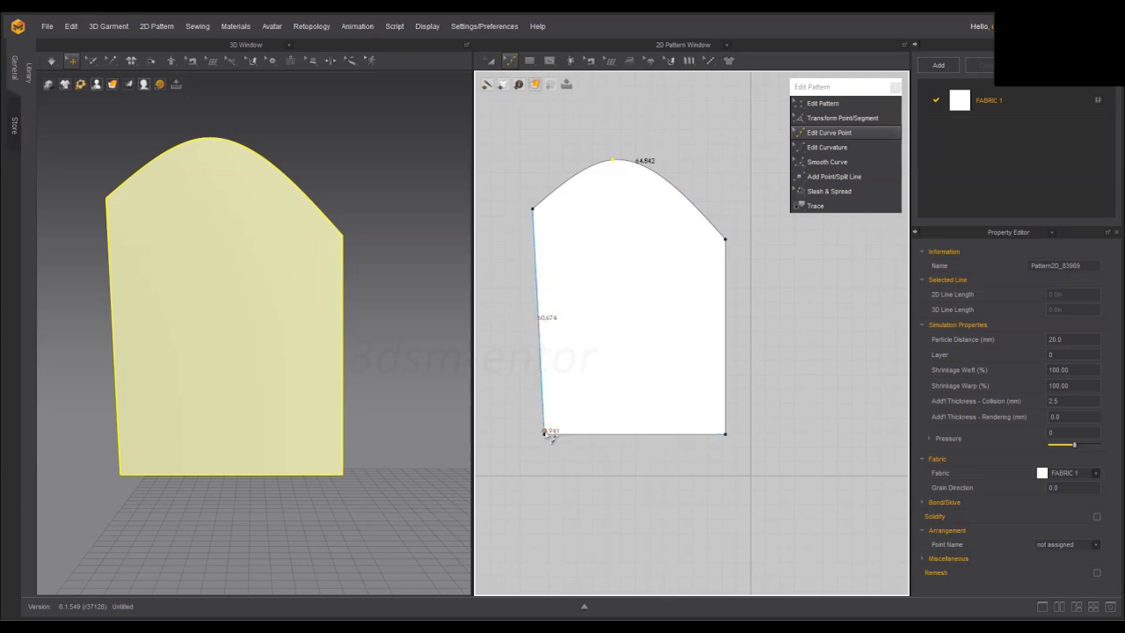
left_click_drag(558, 449, 582, 476)
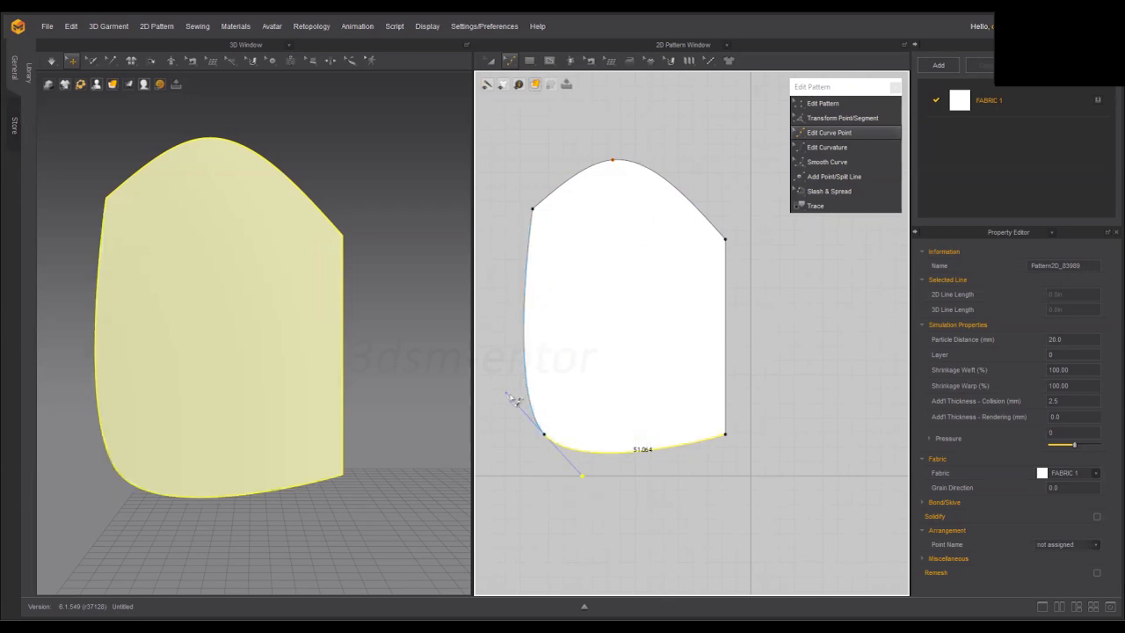
left_click_drag(512, 397, 598, 376)
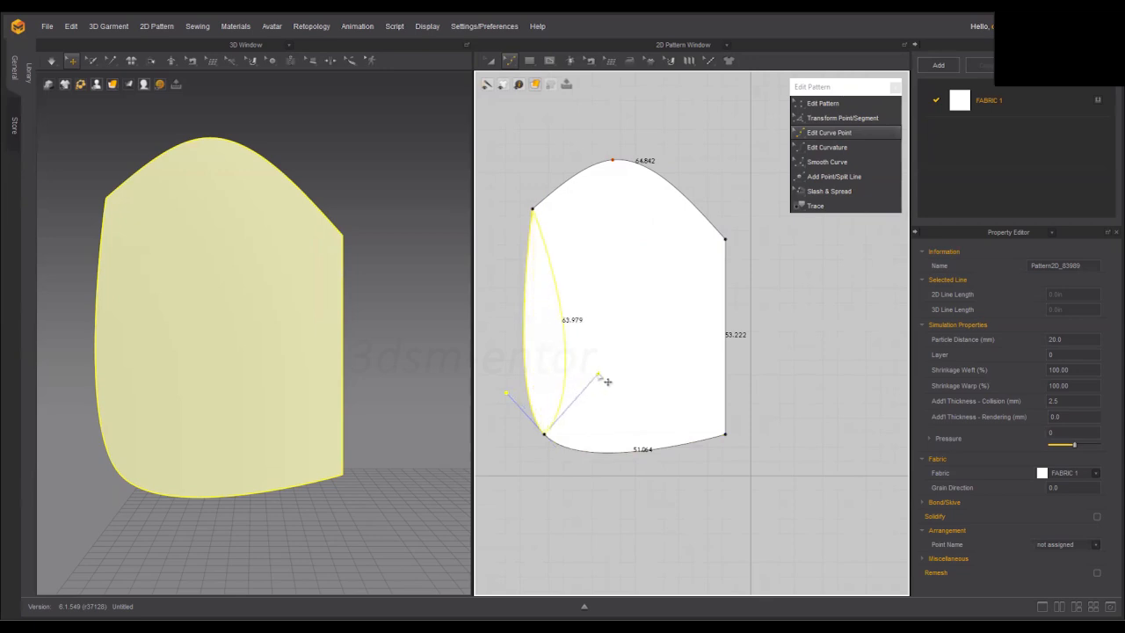
key("ctrl+z")
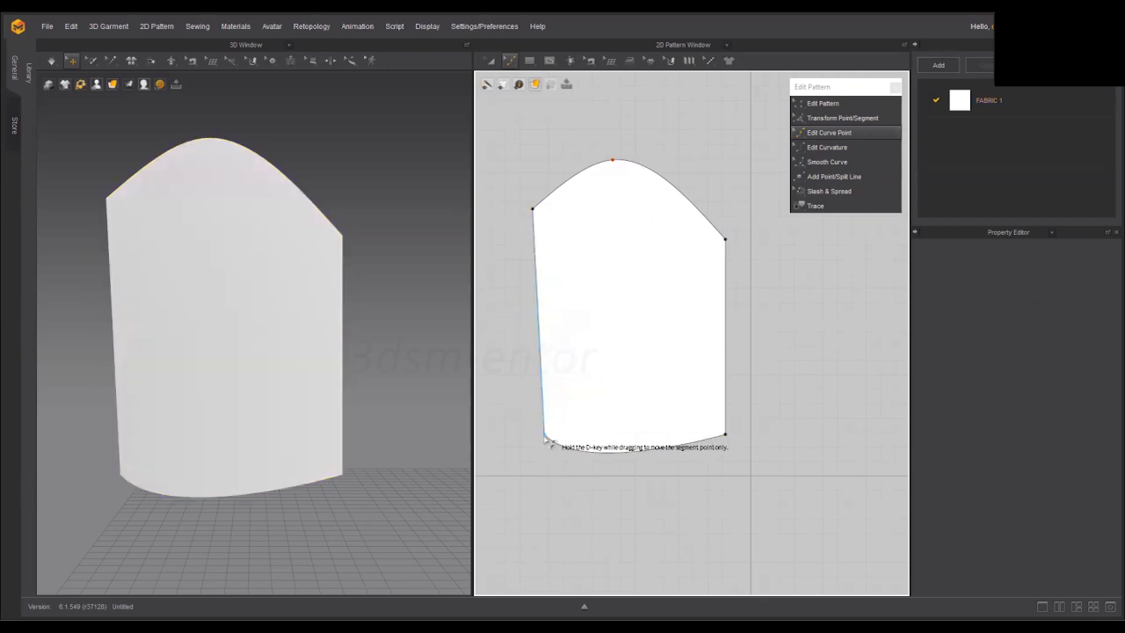
left_click_drag(547, 438, 650, 333)
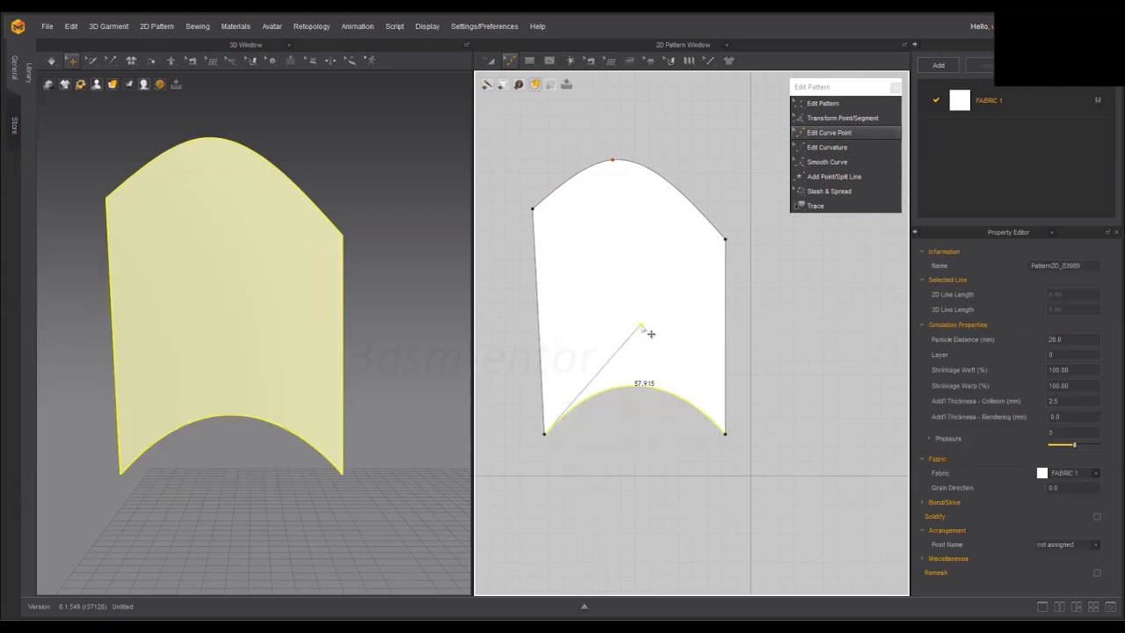
left_click(587, 436)
- Delete the curve point at the peak of the arched top edge, and bring the arch back
scroll(596, 368, "up", 2)
scroll(596, 320, "down", 1)
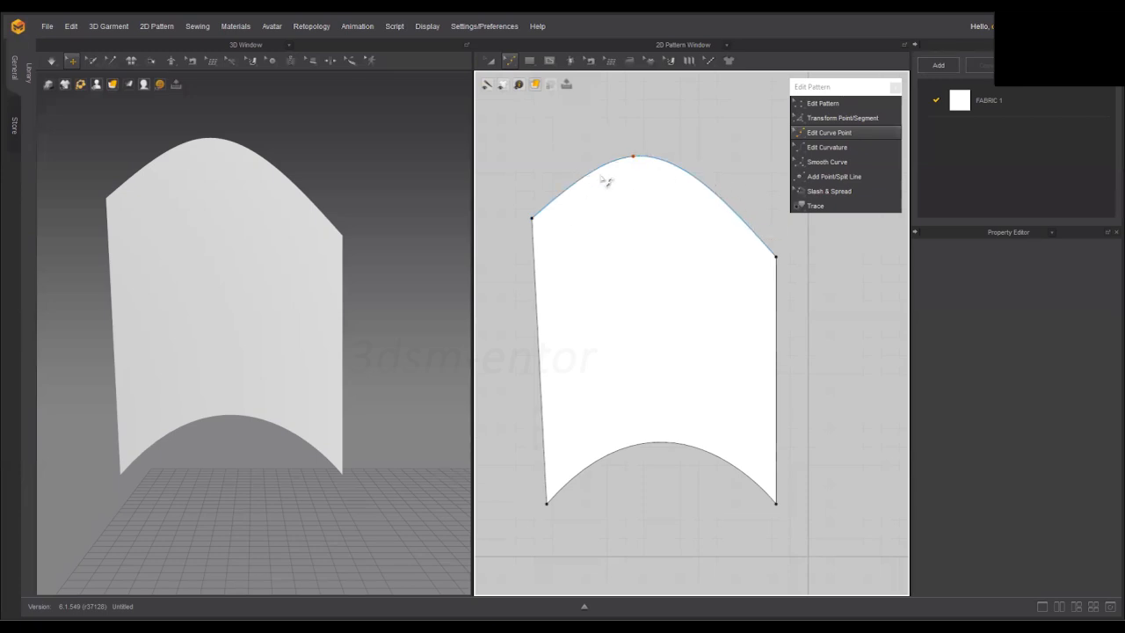
left_click(640, 161)
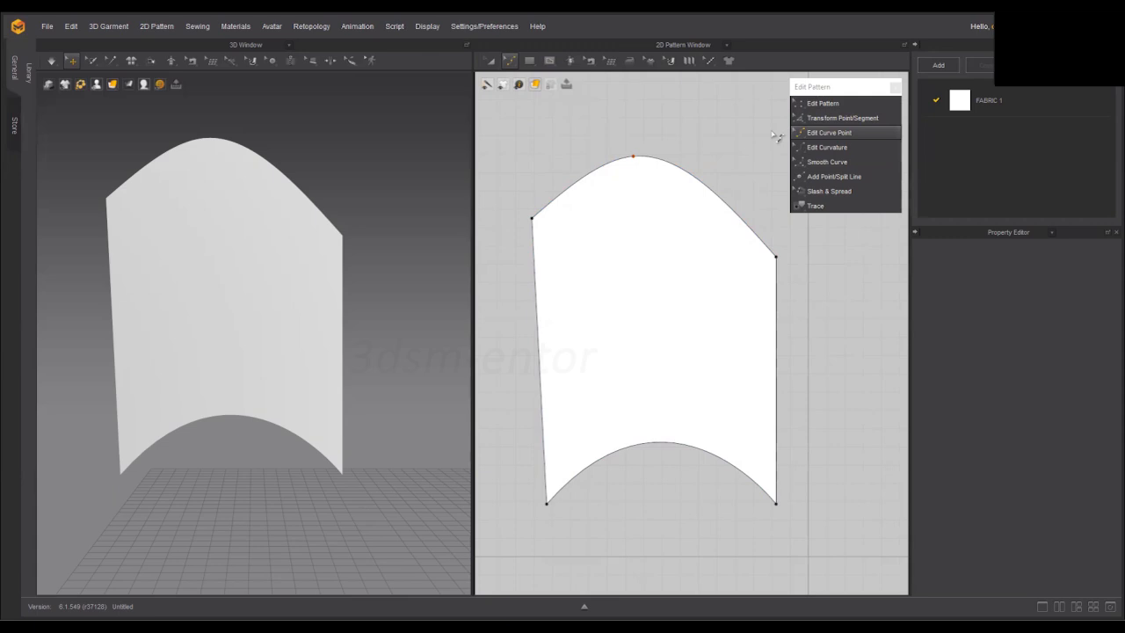
left_click(830, 102)
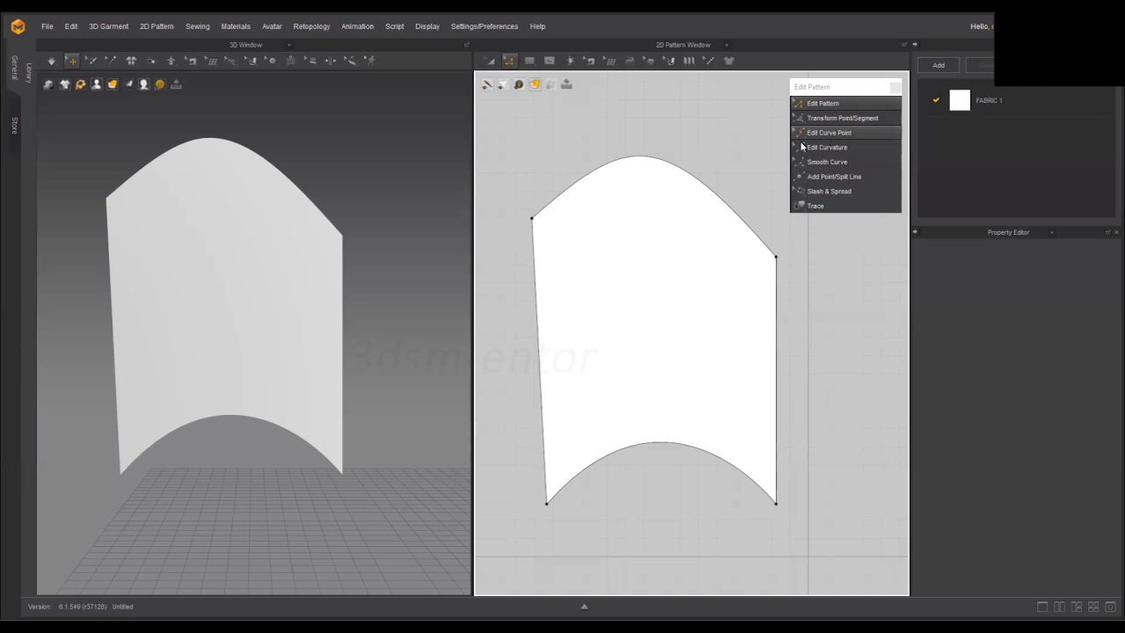
left_click(636, 162)
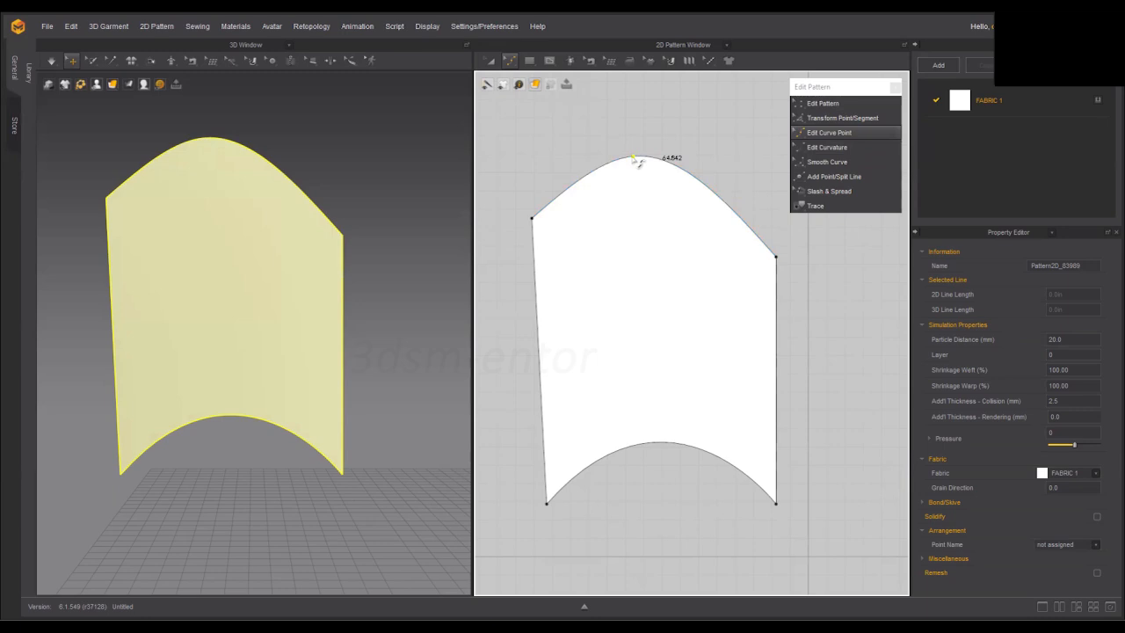
right_click(633, 156)
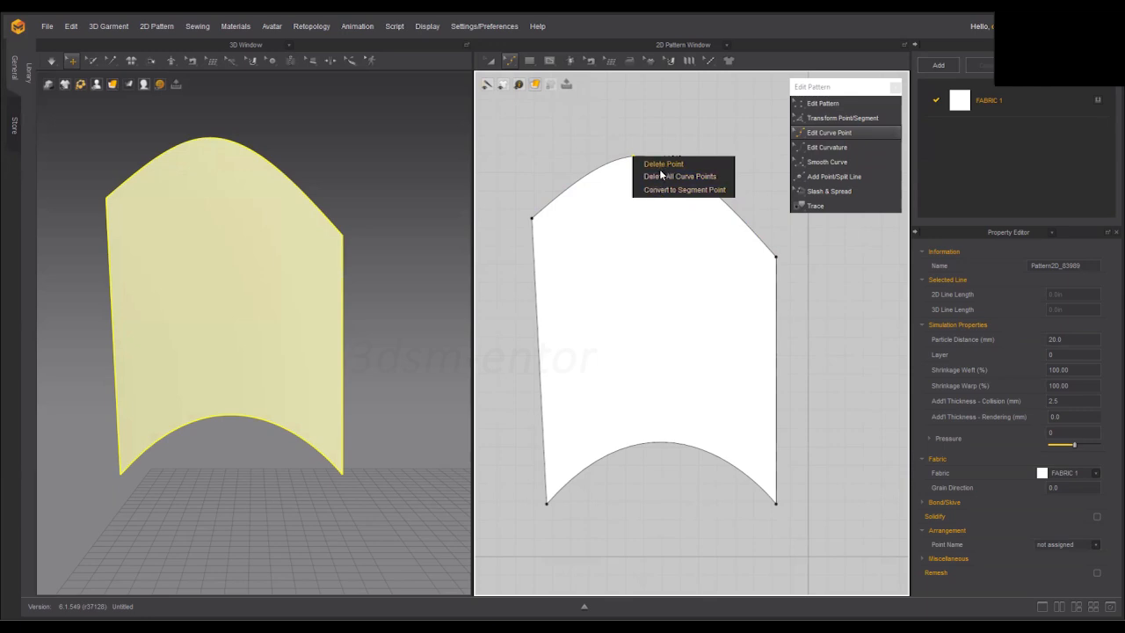
left_click(659, 165)
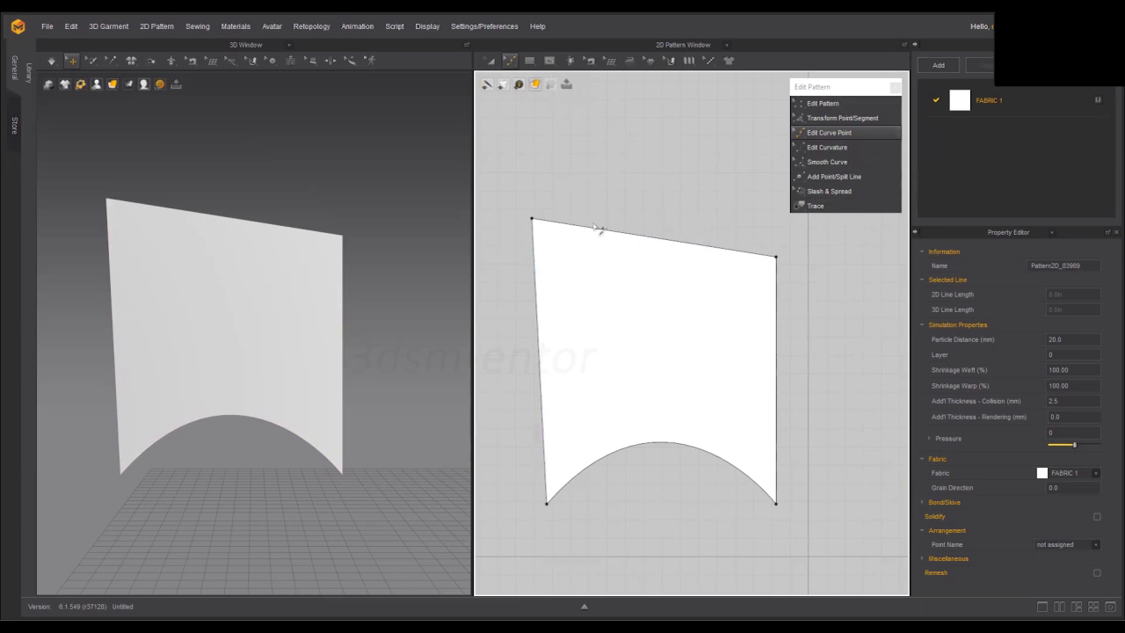
left_click_drag(679, 235, 639, 163)
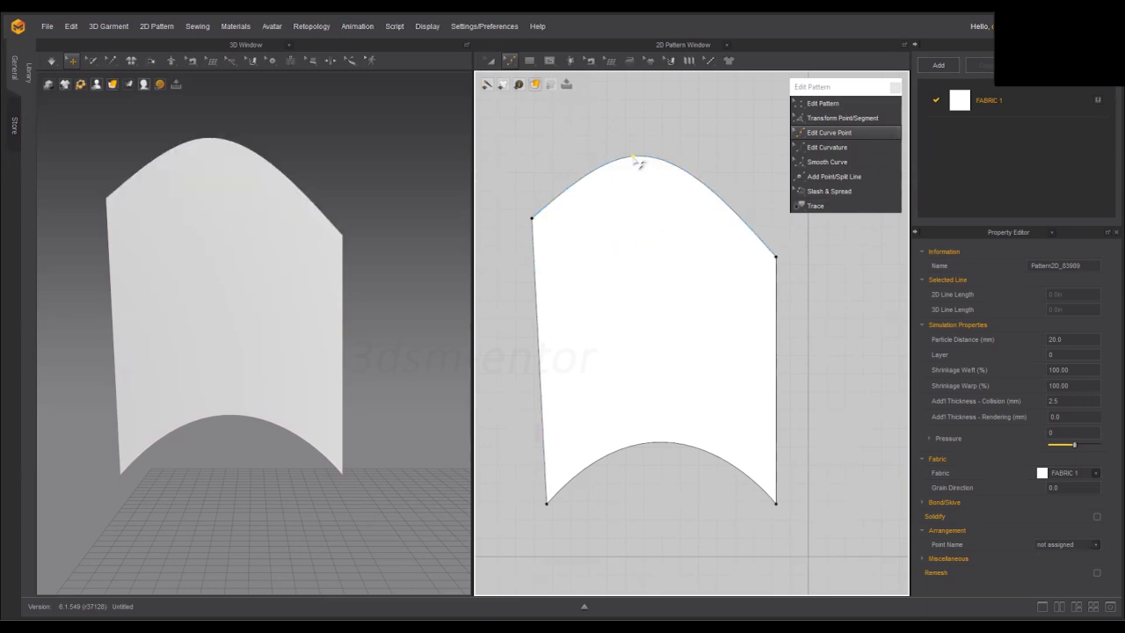
- Convert the curve point at the arch's peak to a segment point
right_click(635, 159)
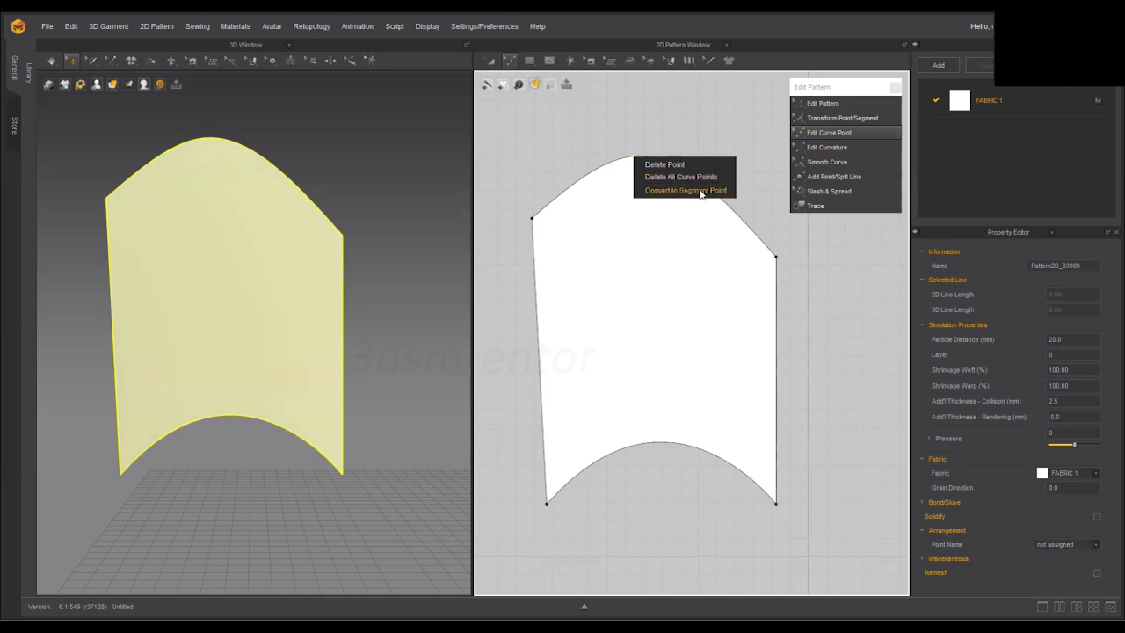
left_click(668, 190)
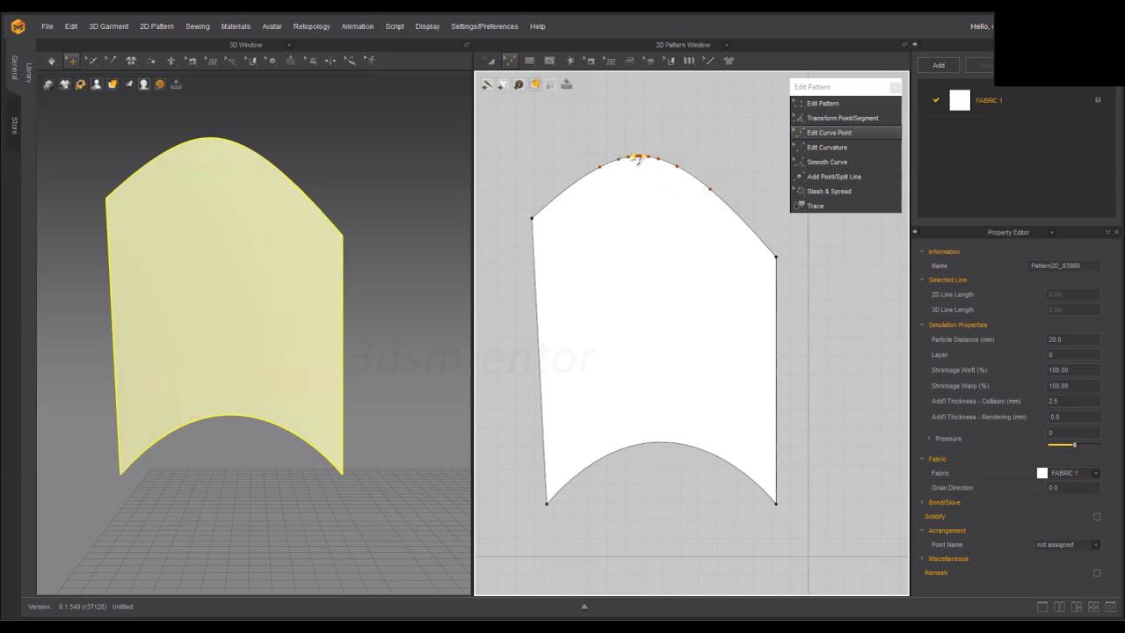
scroll(627, 186, "up", 2)
scroll(628, 187, "down", 1)
scroll(628, 186, "down", 1)
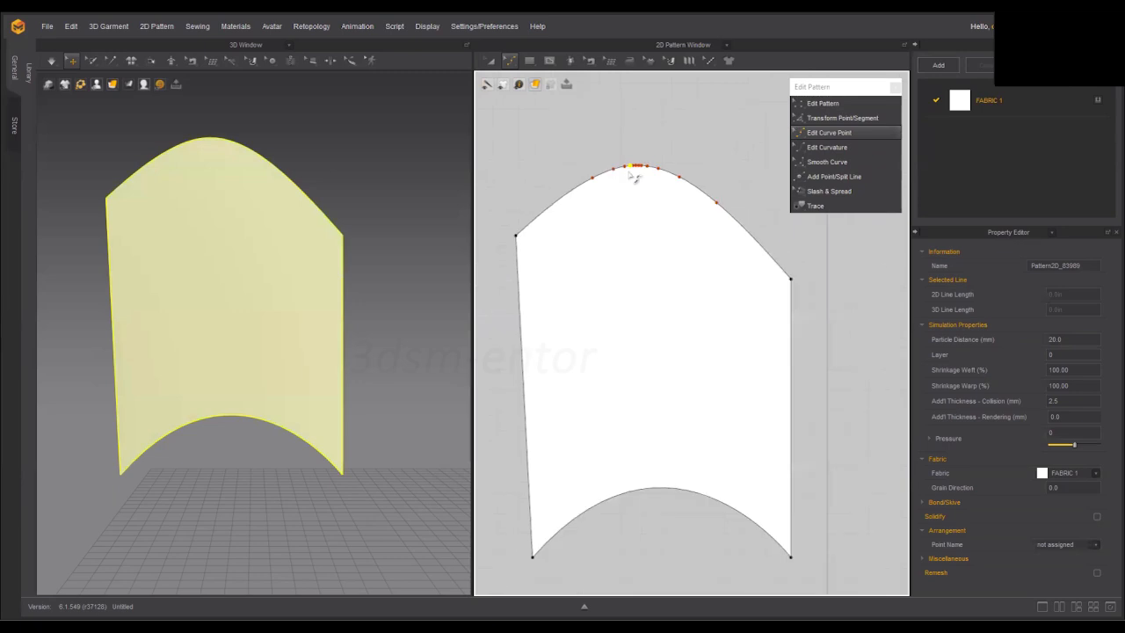
scroll(632, 180, "up", 1)
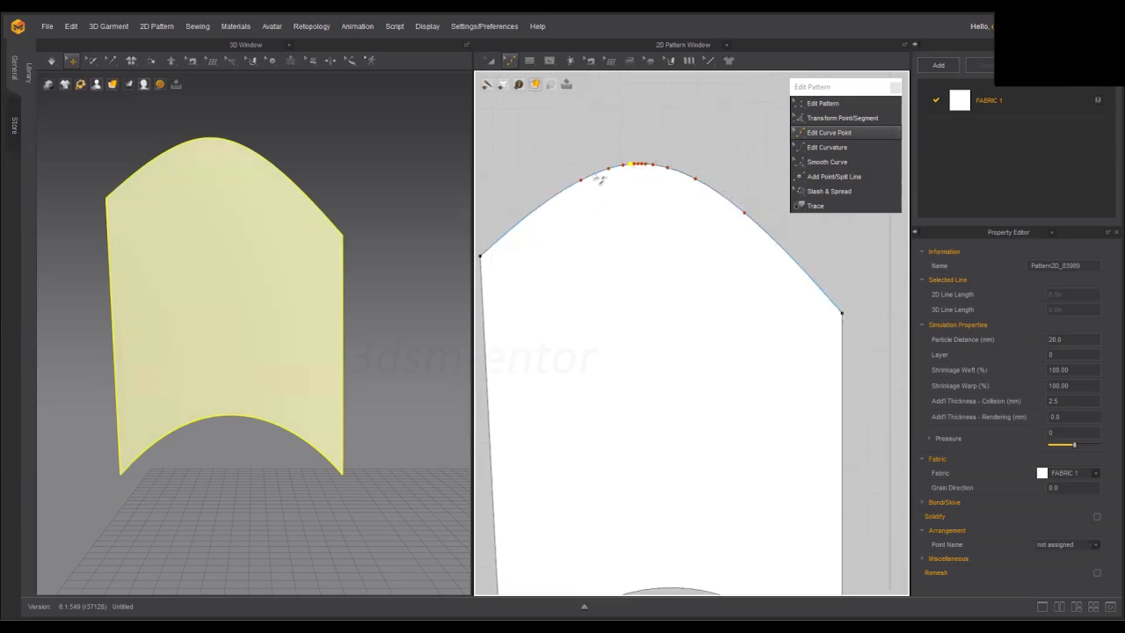
- Examine the points along the arched top edge with Edit Curve Point and Edit Pattern
left_click(670, 139)
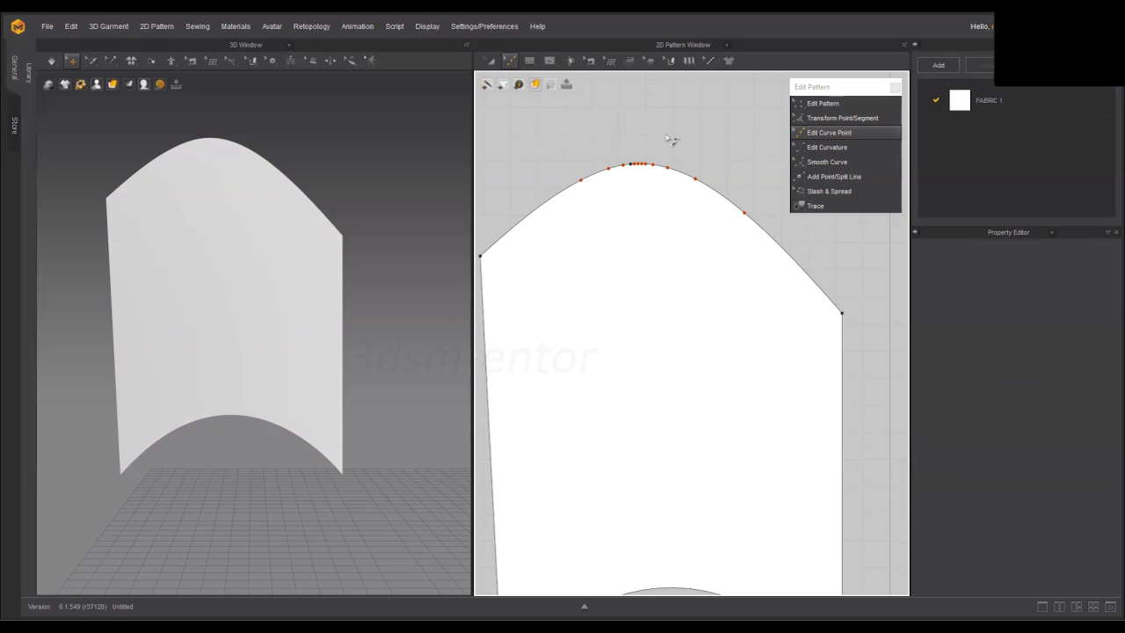
left_click(631, 164)
left_click(823, 103)
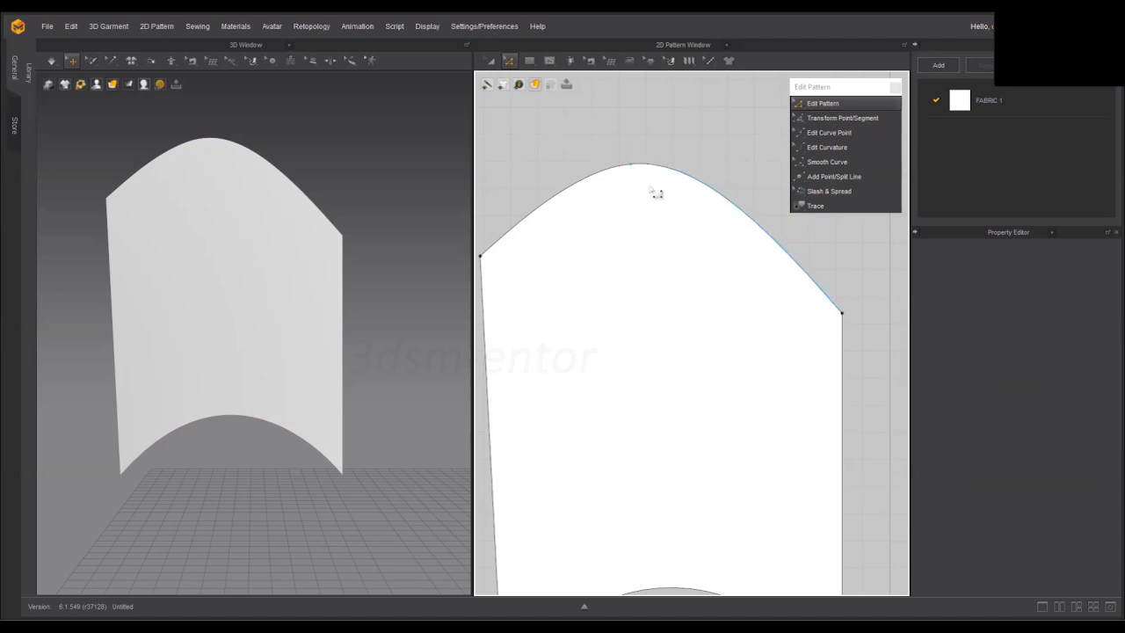
scroll(640, 236, "down", 3)
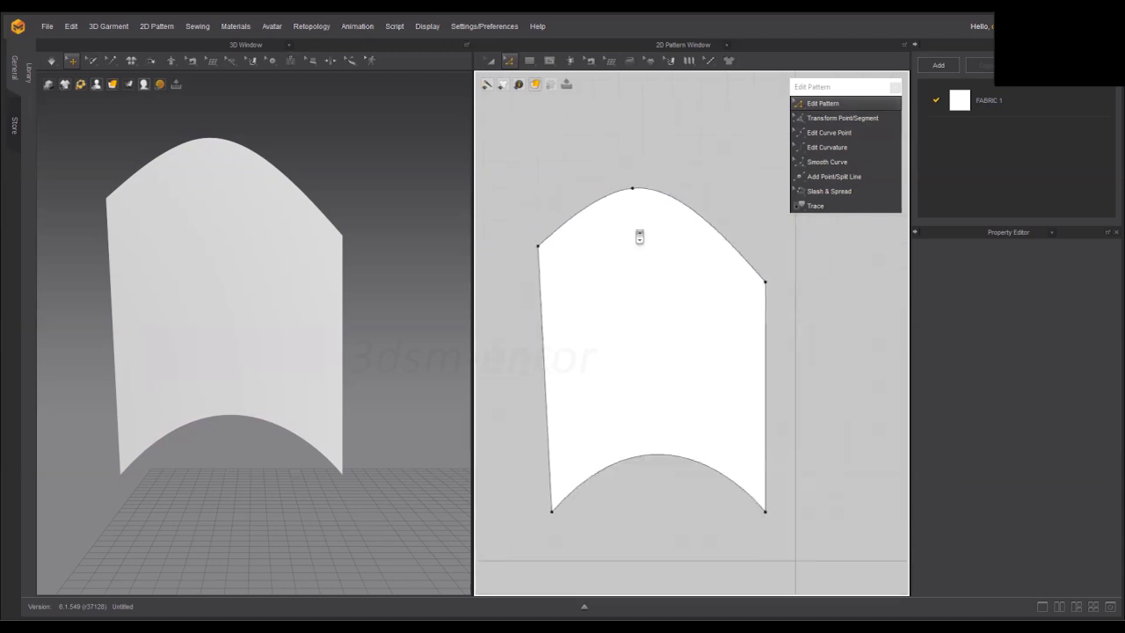
scroll(639, 194, "up", 2)
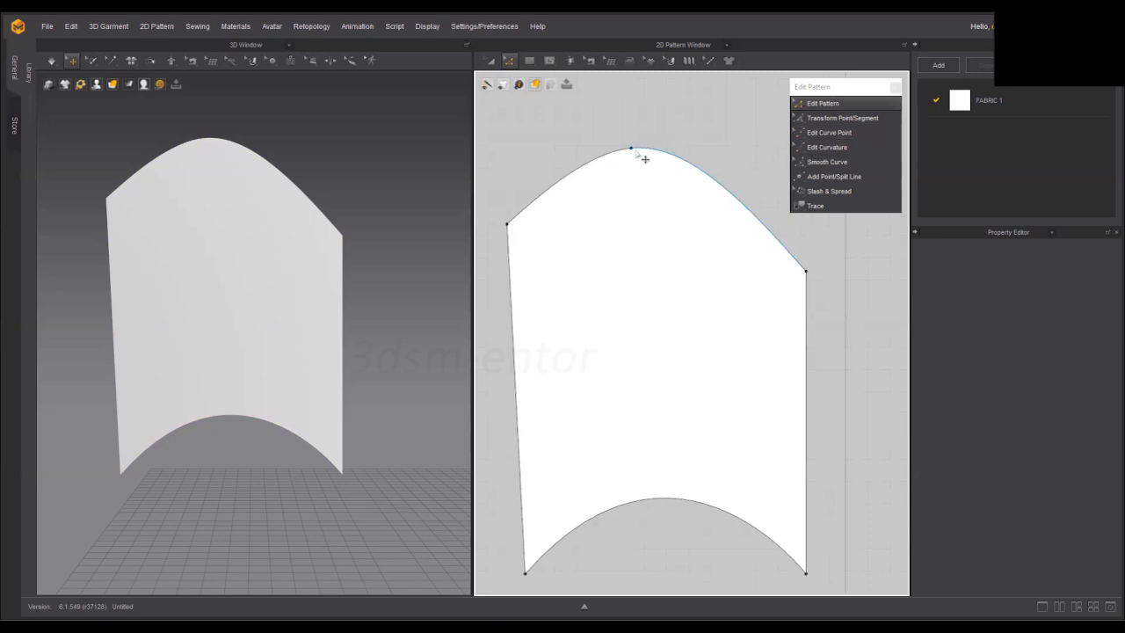
left_click(630, 151)
- Select all curve points along the two arched top edges and delete them to straighten both edges
left_click(824, 133)
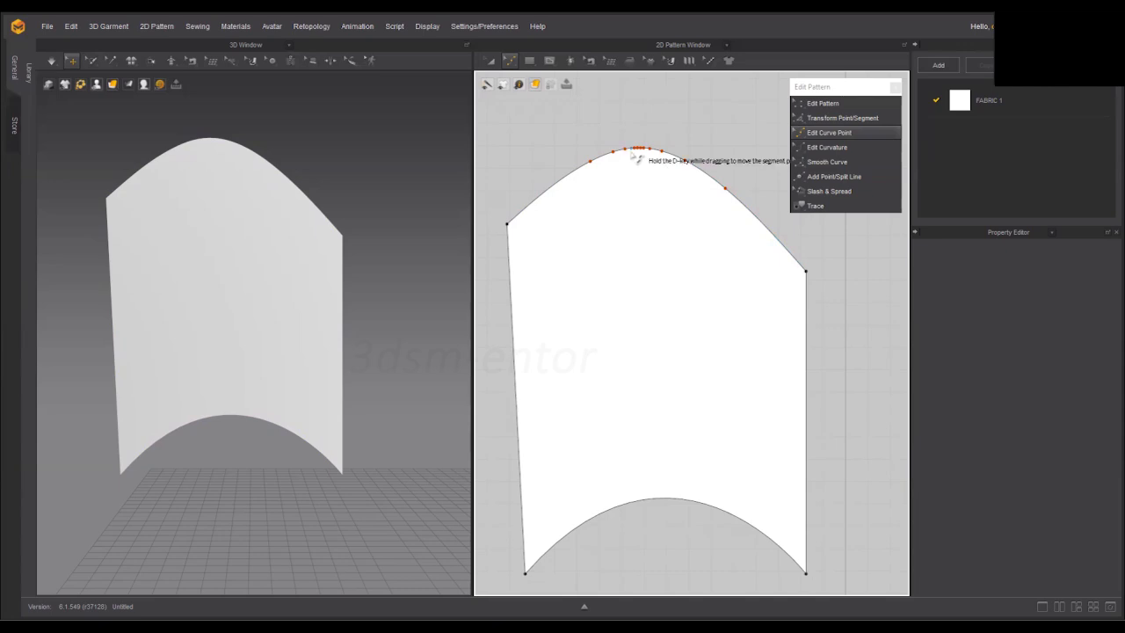
left_click_drag(754, 112, 548, 243)
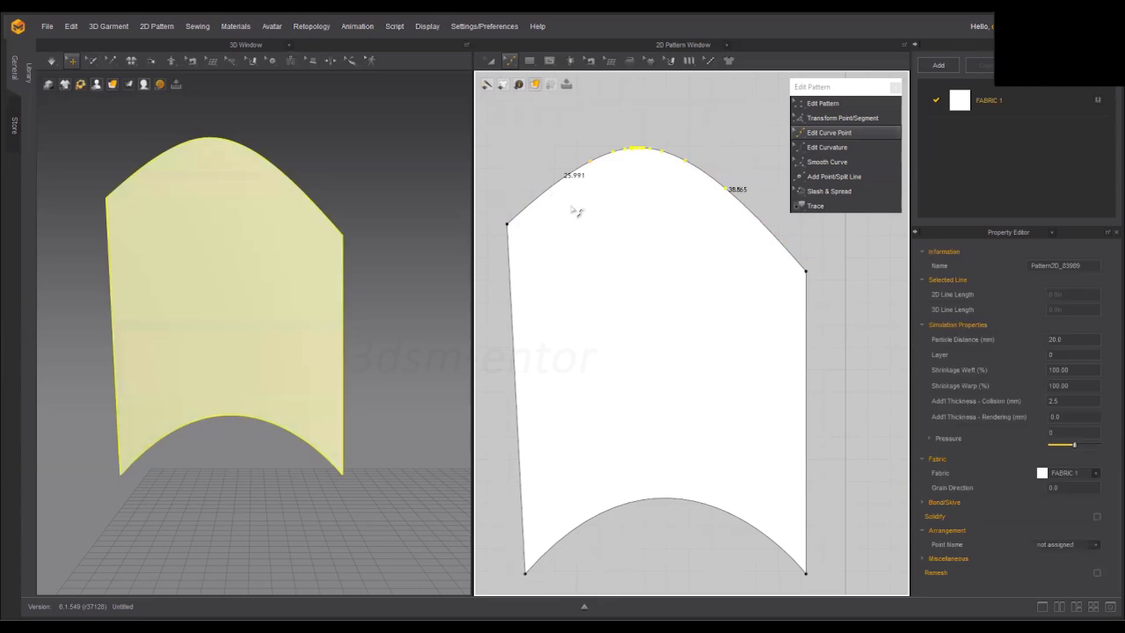
right_click(618, 157)
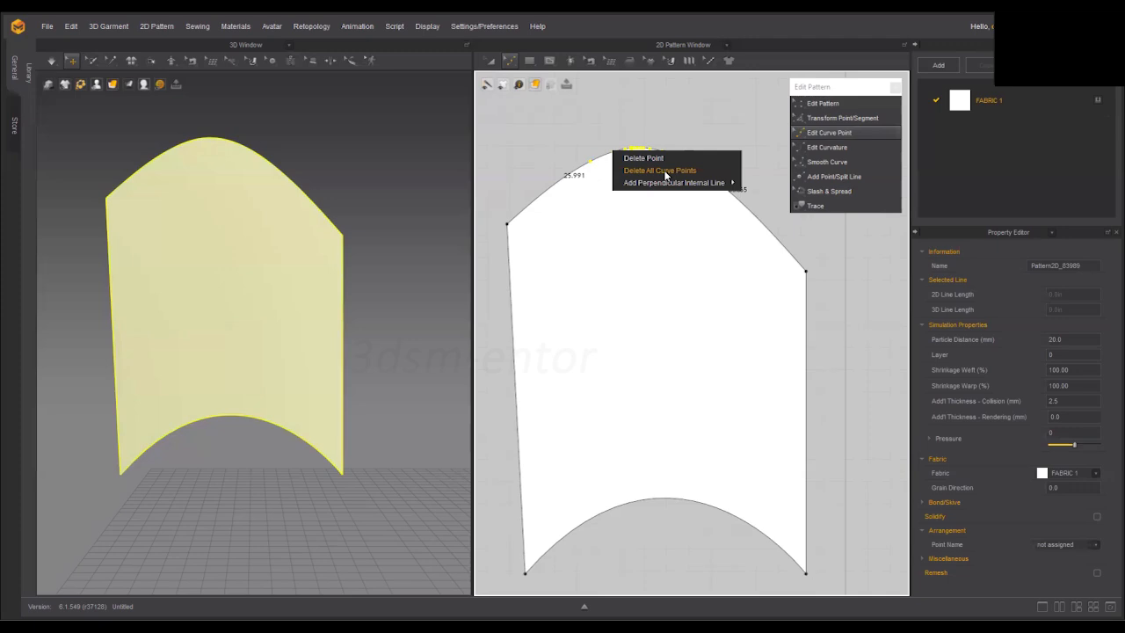
left_click(640, 163)
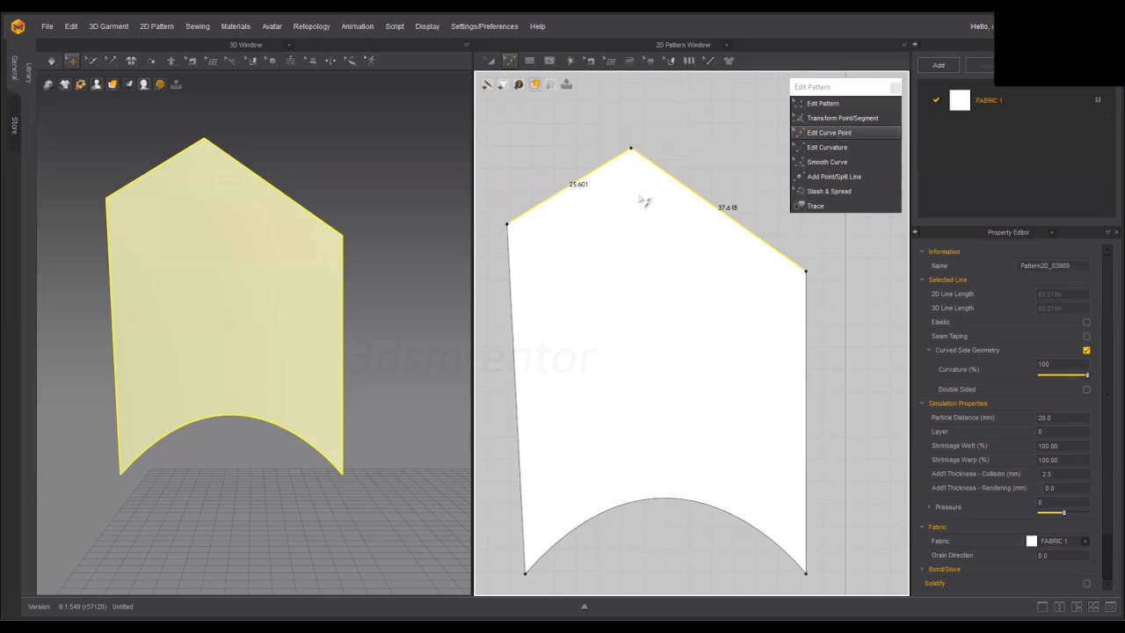
scroll(610, 255, "down", 1)
scroll(610, 255, "down", 1)
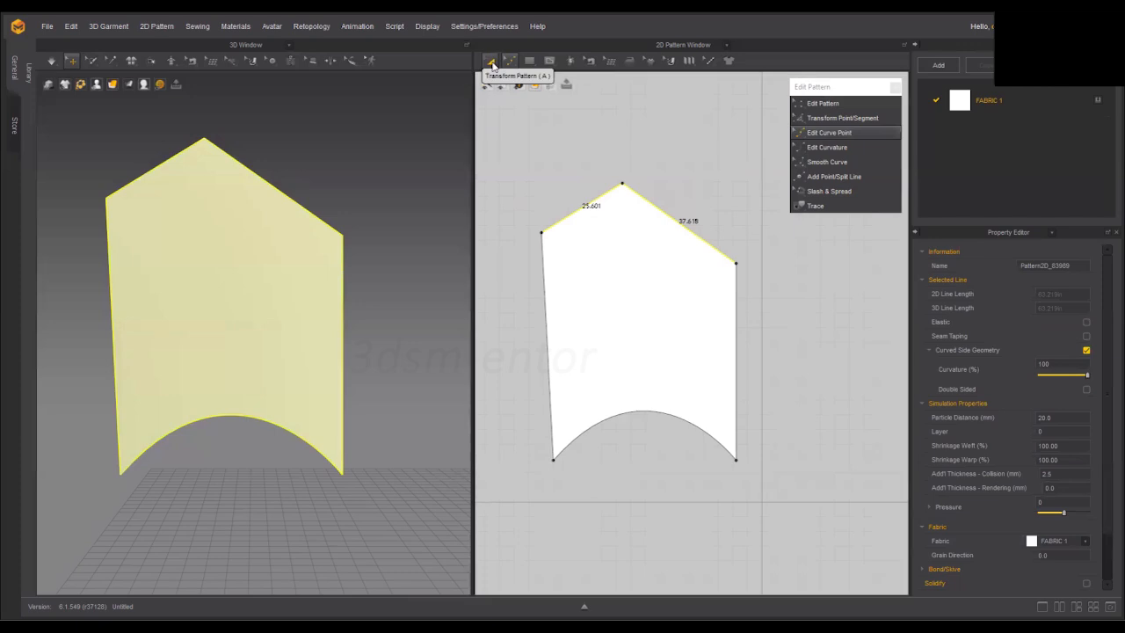
- Use Edit Curvature to bend the upper-right slanted edge inward and the upper-left slanted edge outward
left_click(532, 84)
left_click(540, 101)
scroll(704, 222, "down", 2)
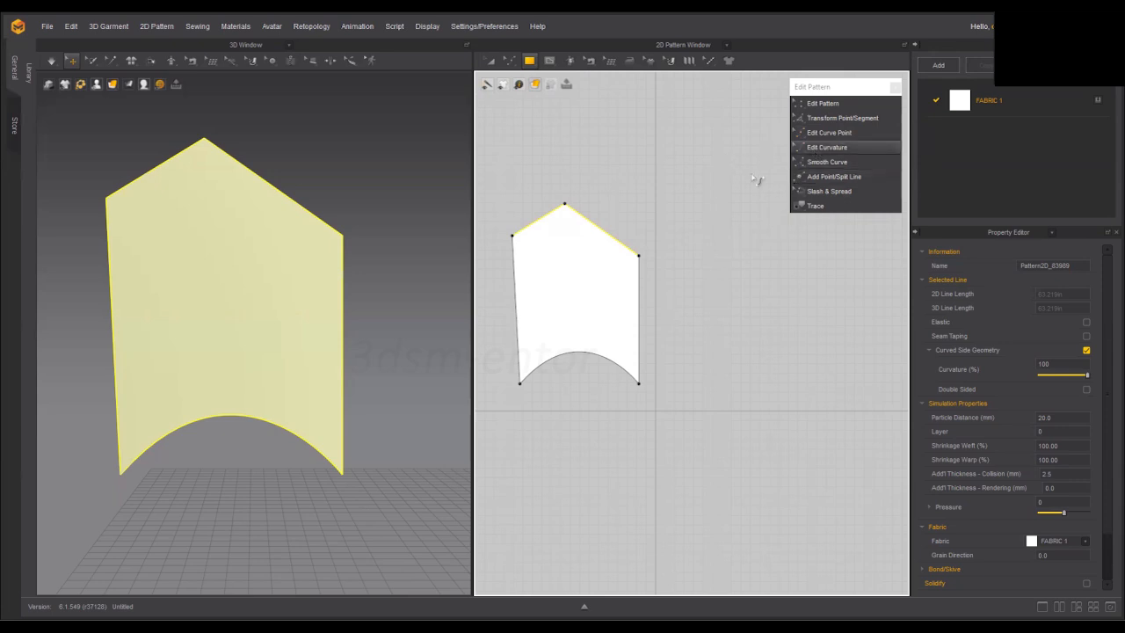
left_click(599, 234)
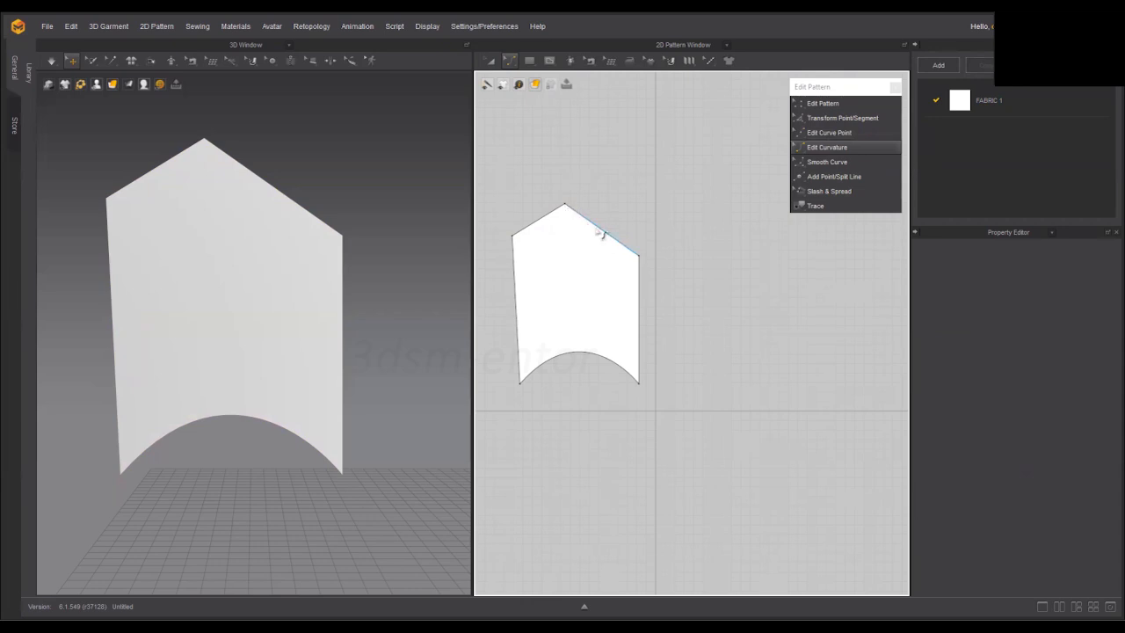
scroll(580, 227, "up", 3)
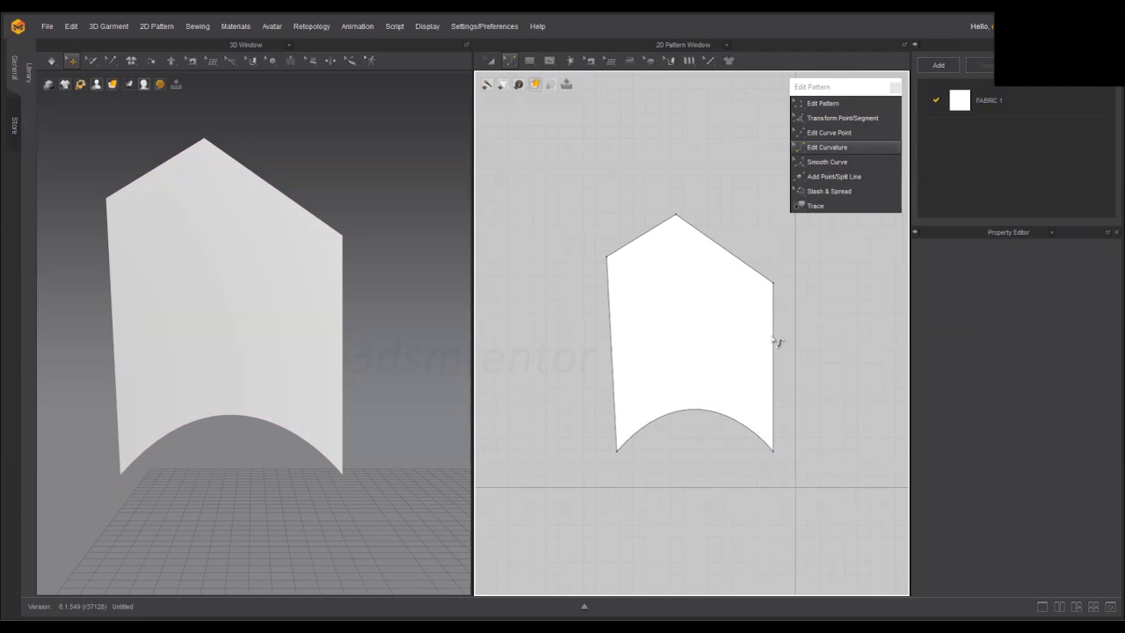
scroll(728, 255, "up", 2)
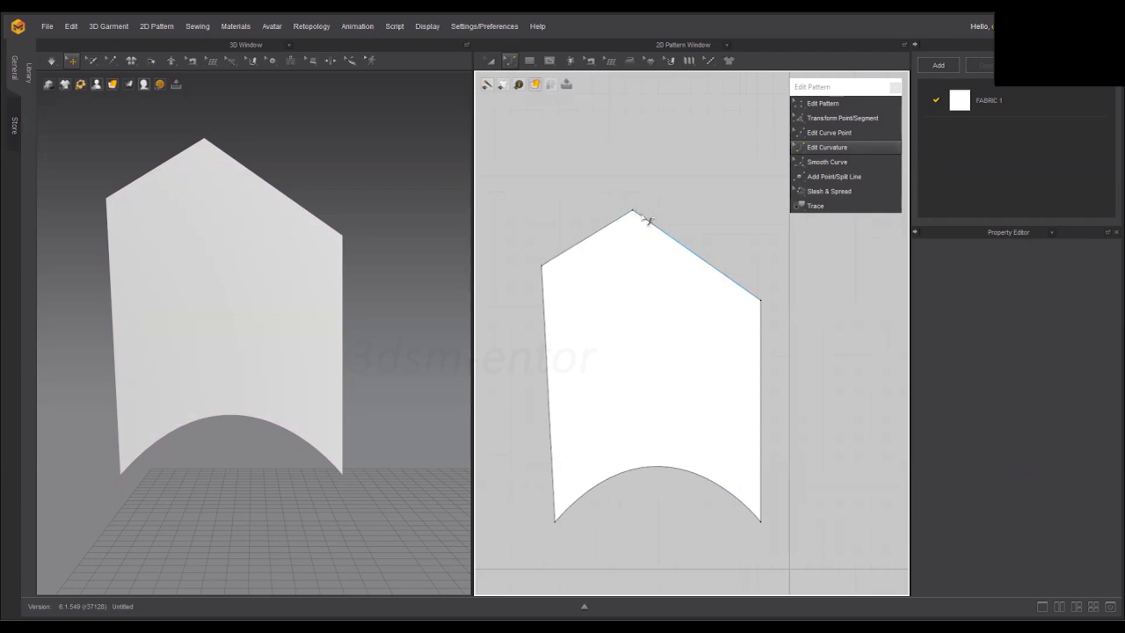
middle_click_drag(652, 218, 619, 212)
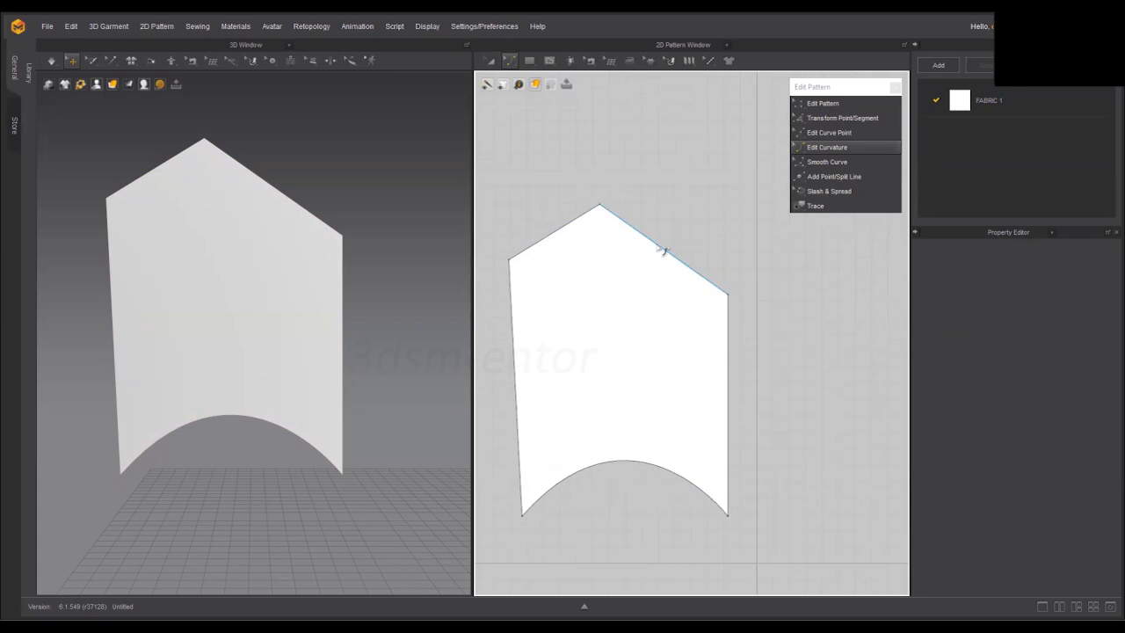
left_click_drag(665, 251, 623, 256)
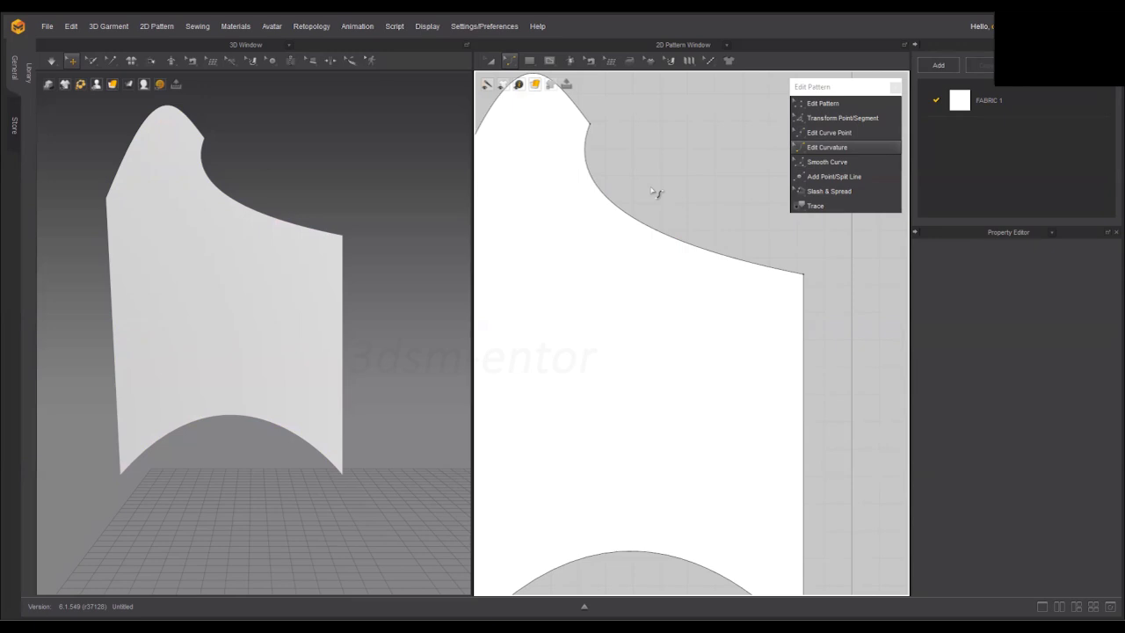
- Reshape the upper-right concave edge and the upper-left convex edge with Smooth Curve
left_click(822, 164)
left_click_drag(636, 220, 628, 267)
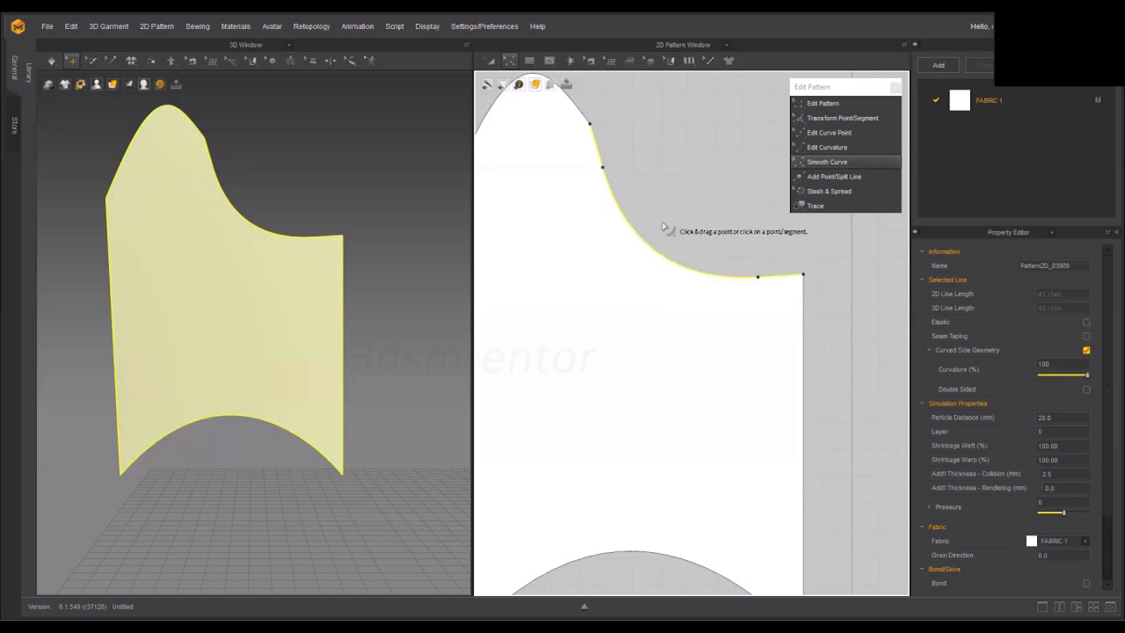
scroll(666, 231, "down", 2)
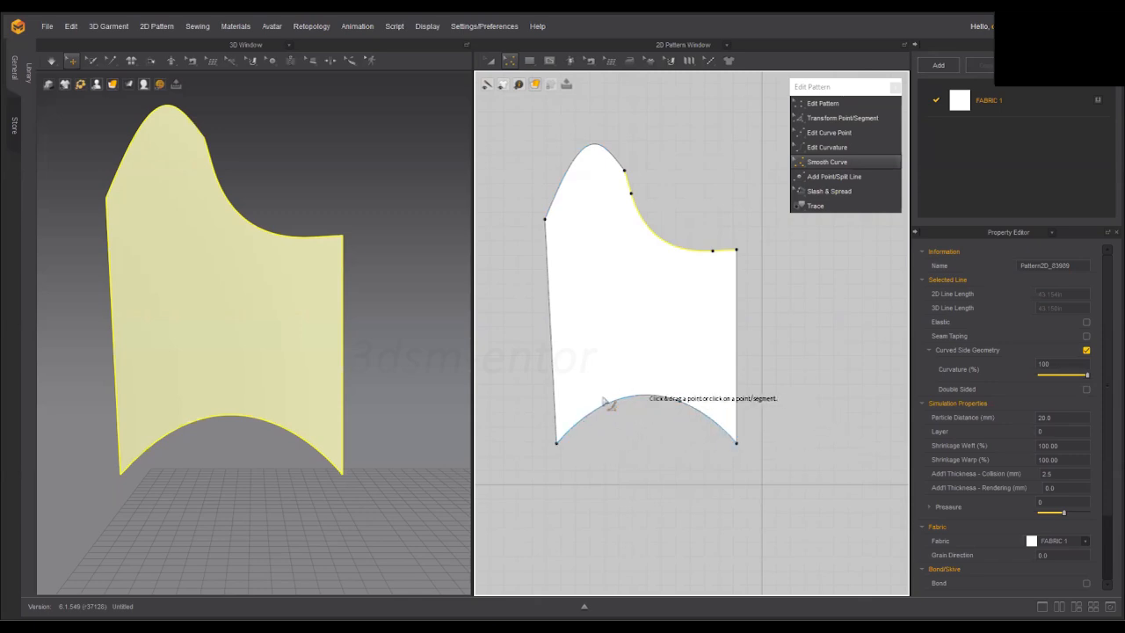
mouse_move(572, 167)
left_mouse_down()
mouse_move(543, 130)
mouse_move(570, 137)
left_mouse_up()
scroll(561, 176, "up", 2)
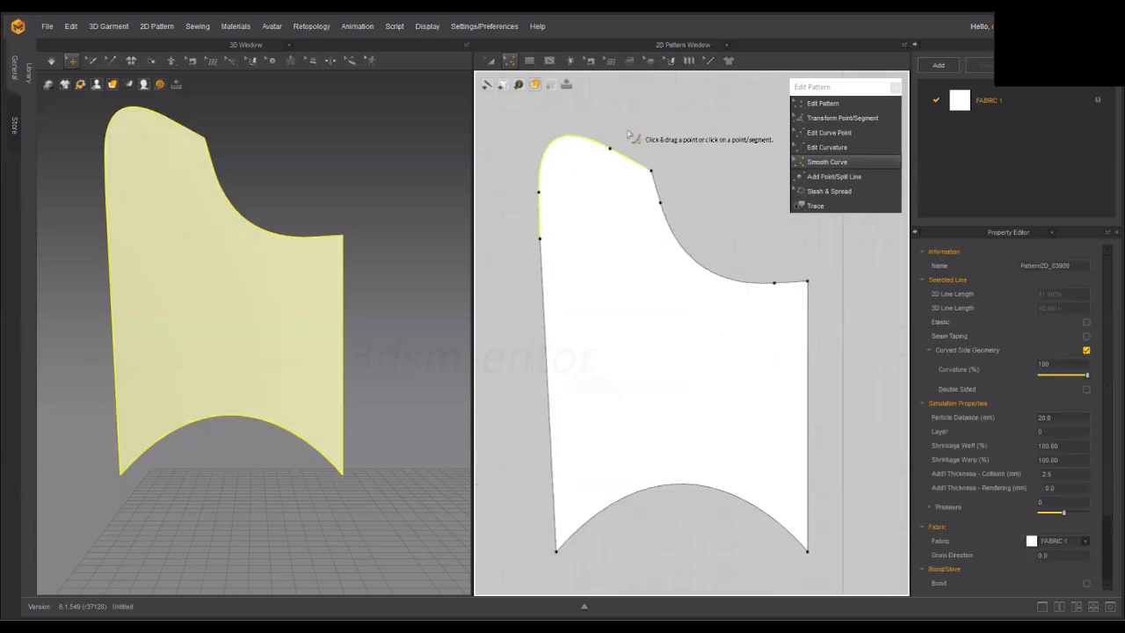